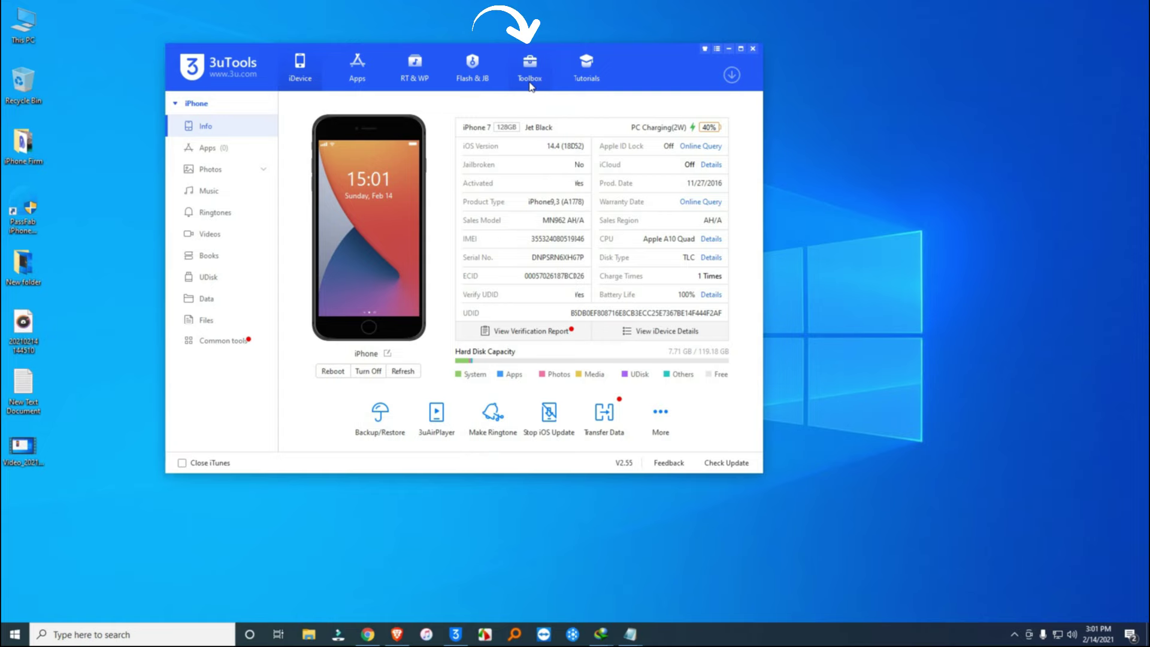
# Enable AssistiveTouch on the iPhone from the 3uTools Toolbox Accessibility tool.
pyautogui.click(529, 72)
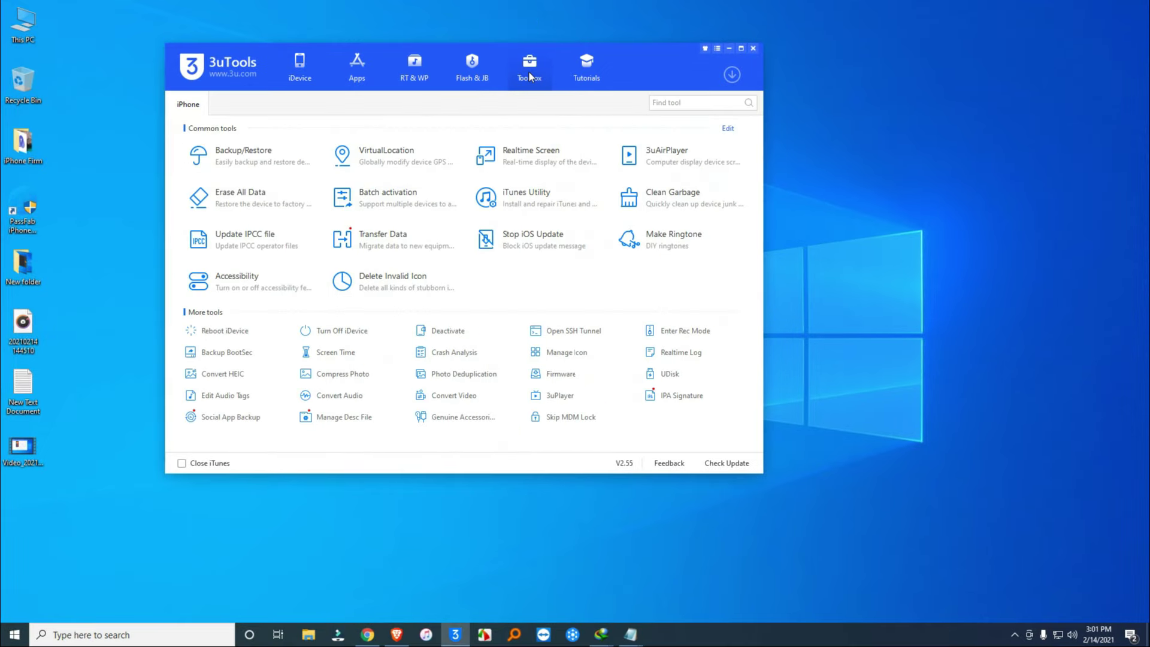
pyautogui.click(231, 277)
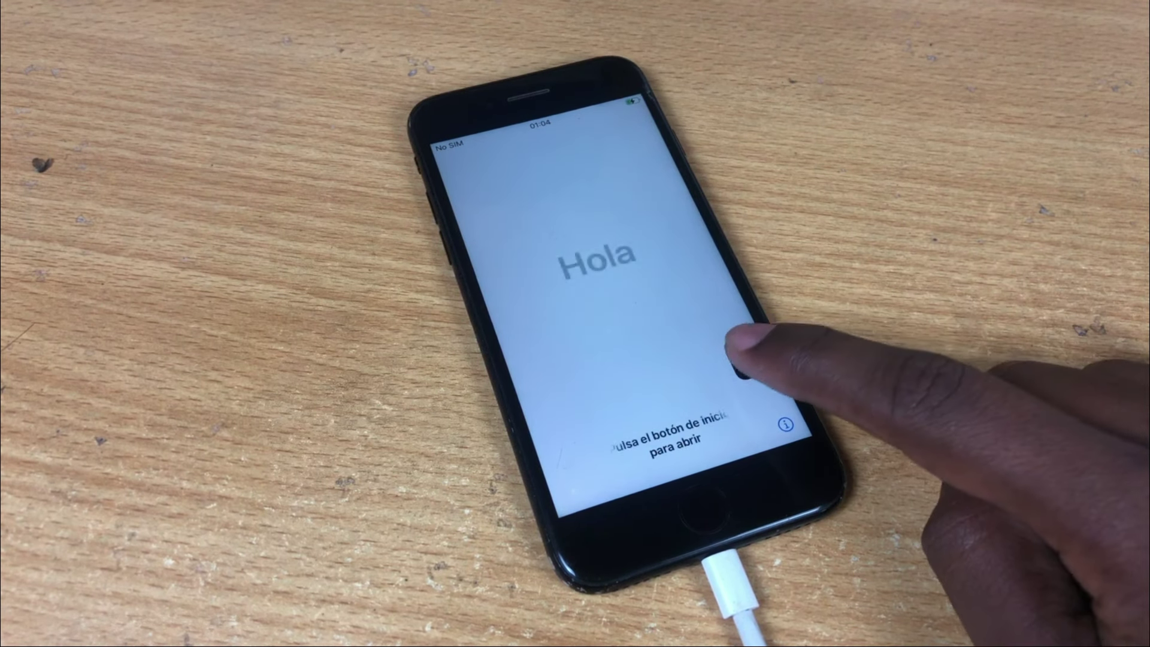
# Use the AssistiveTouch Home button to start setup and choose English.
pyautogui.click(750, 359)
pyautogui.click(651, 386)
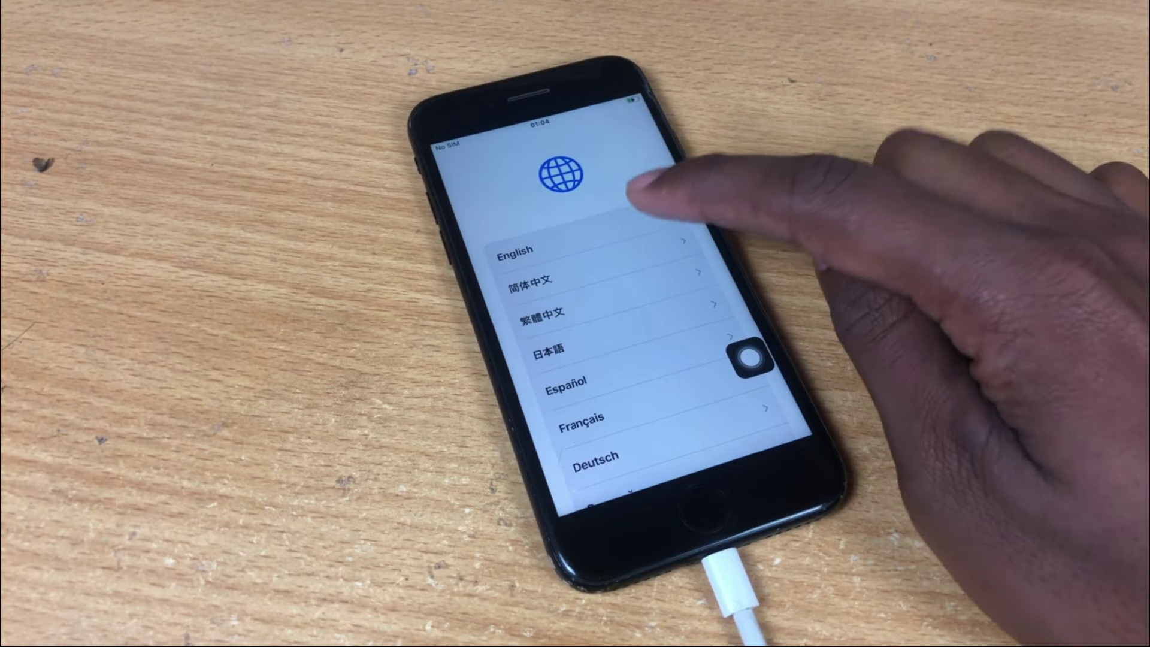
pyautogui.click(629, 235)
pyautogui.scroll(-3, 661, 225)
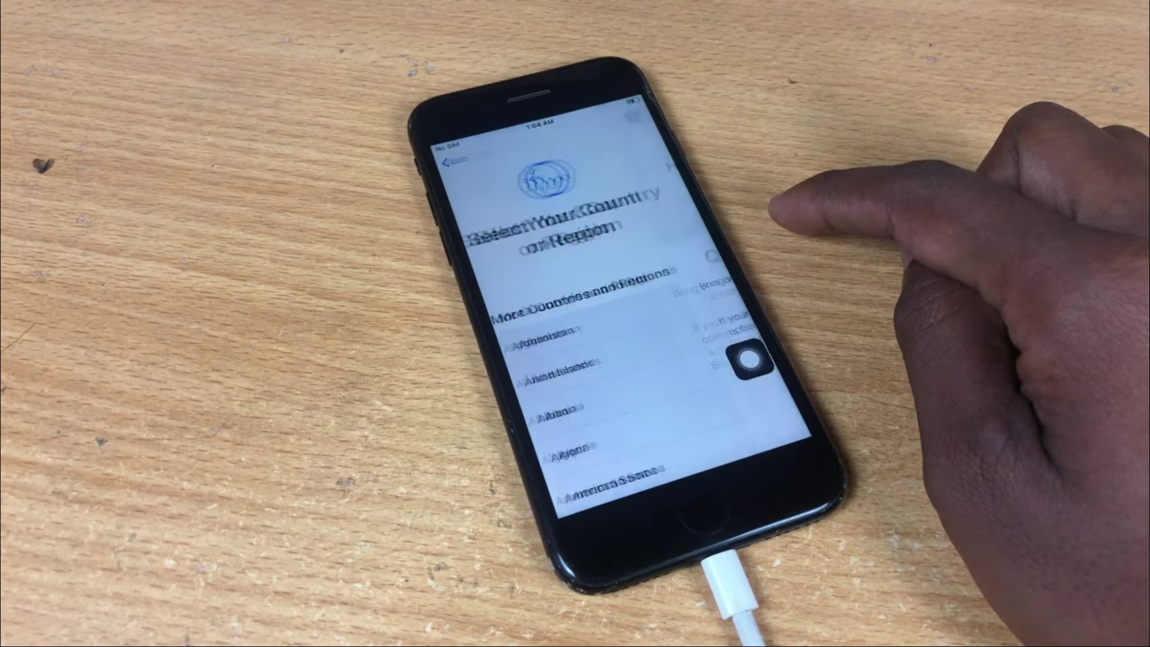
# Get past the region and Quick Start screens and join the NAHID Wi-Fi network with its password.
pyautogui.click(665, 463)
pyautogui.click(665, 412)
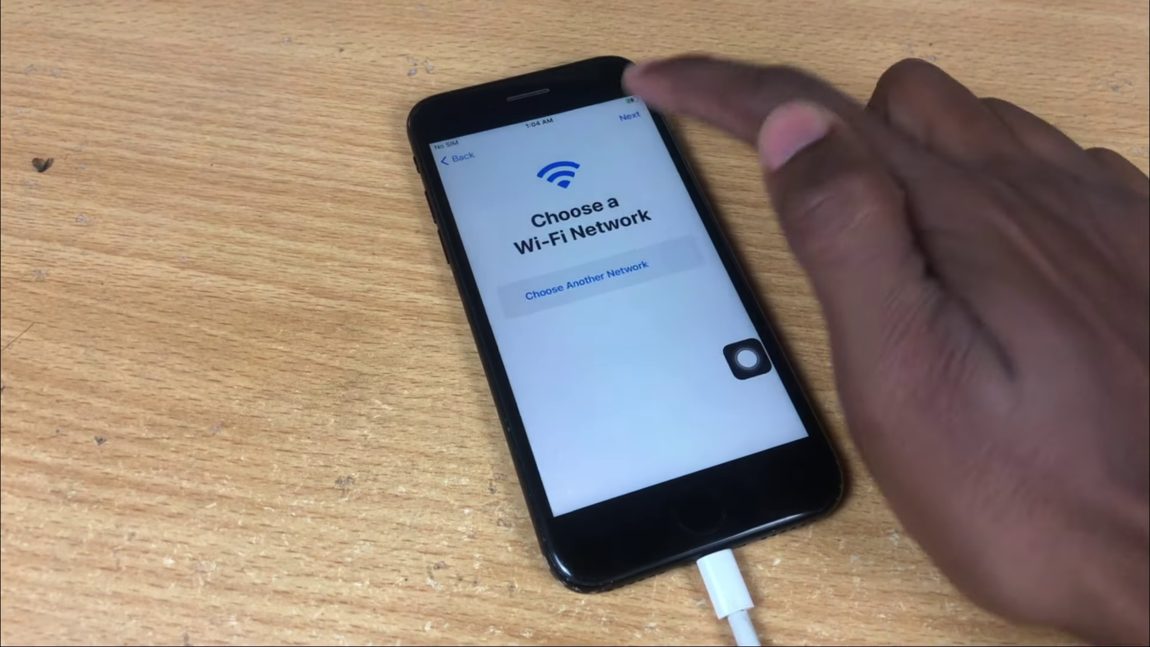
pyautogui.click(631, 117)
pyautogui.click(647, 306)
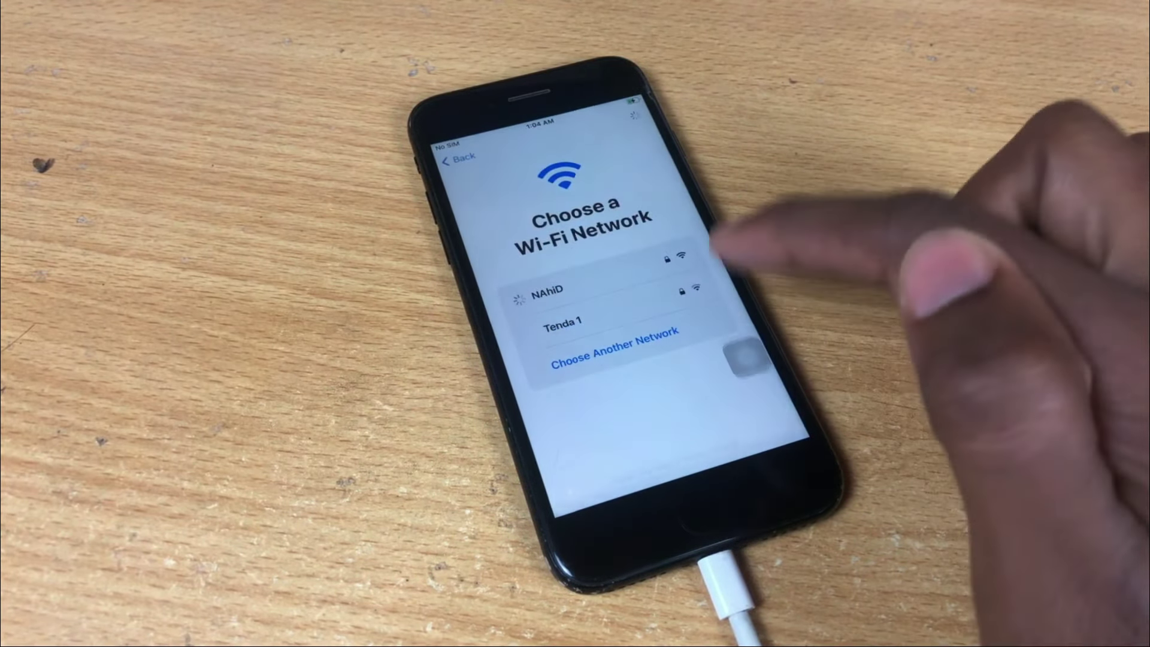
pyautogui.click(584, 321)
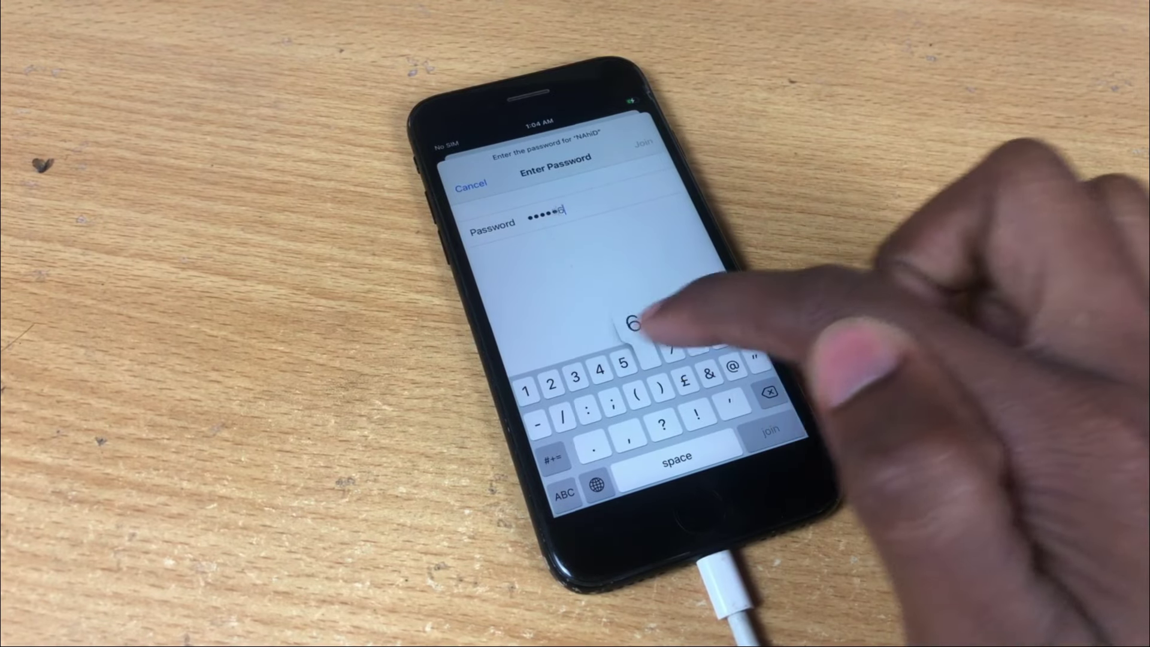
pyautogui.click(643, 142)
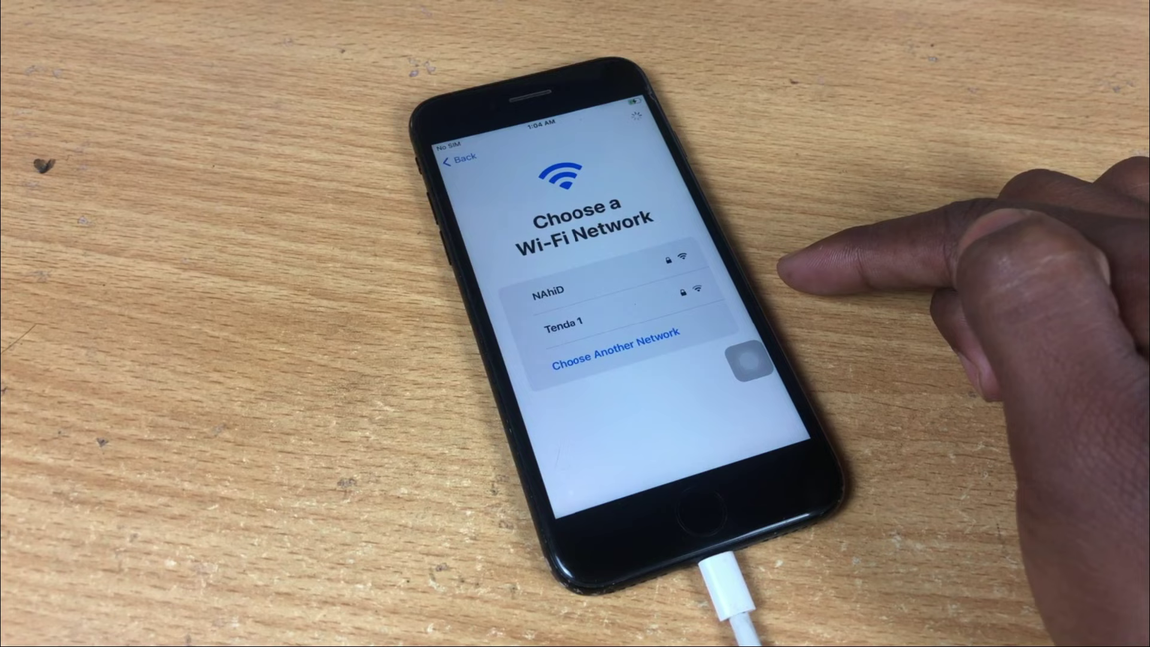
# Skip Touch ID and set the passcode, keeping it despite the weak-passcode warning.
pyautogui.click(711, 416)
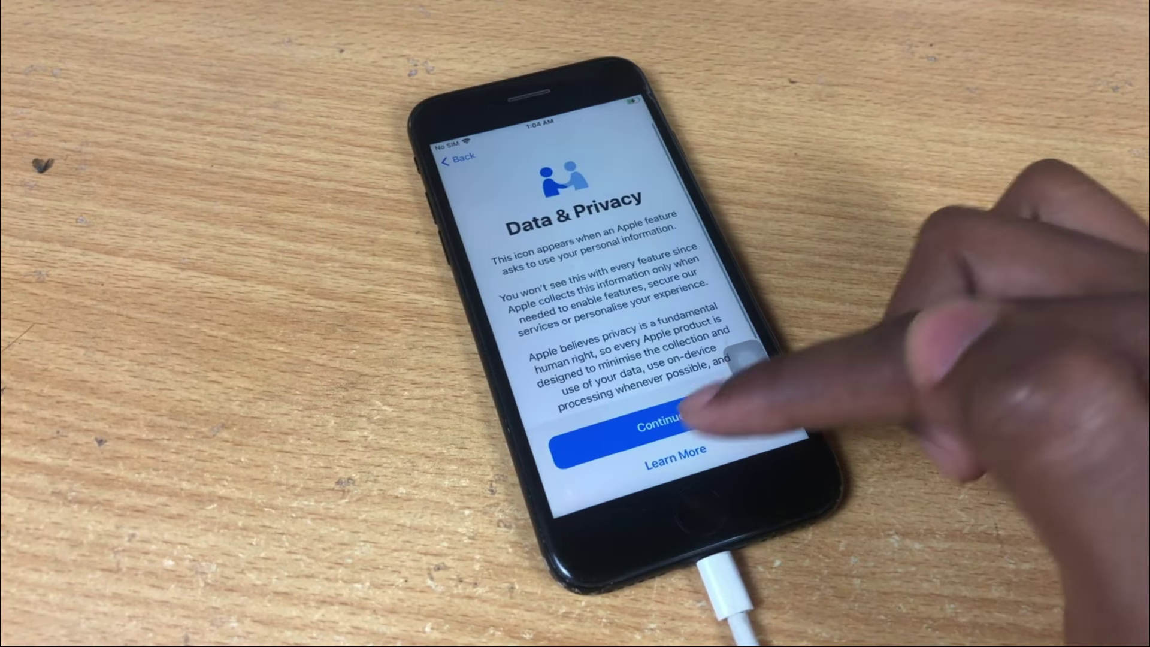
pyautogui.click(674, 454)
pyautogui.click(584, 331)
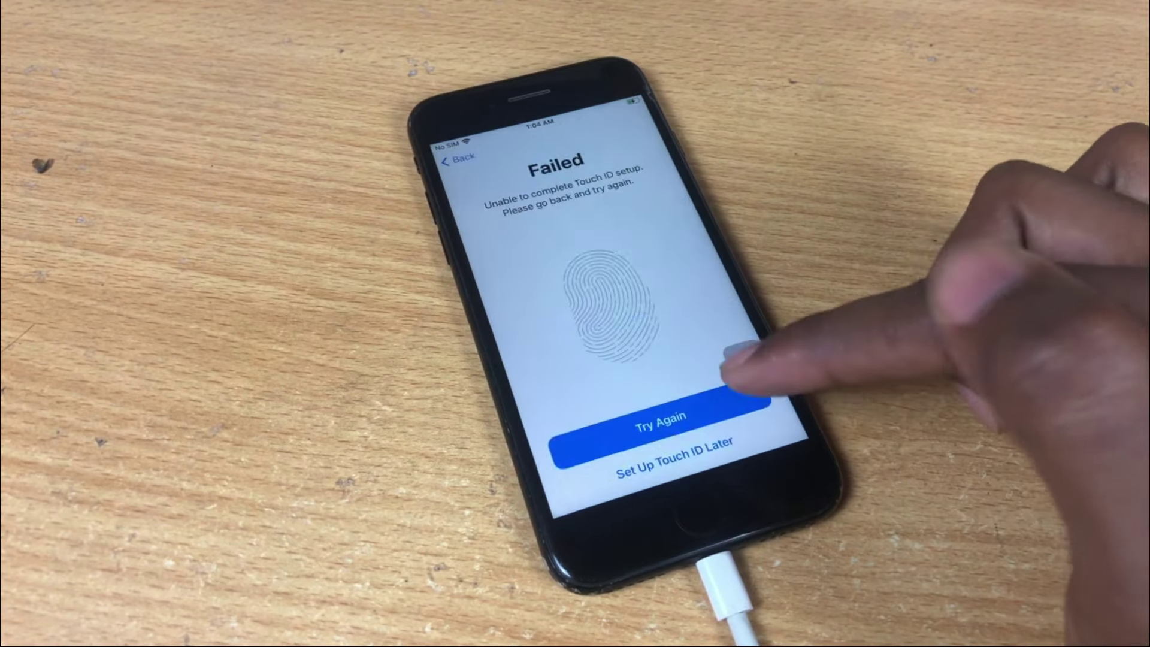
pyautogui.click(660, 468)
pyautogui.click(661, 467)
pyautogui.click(660, 467)
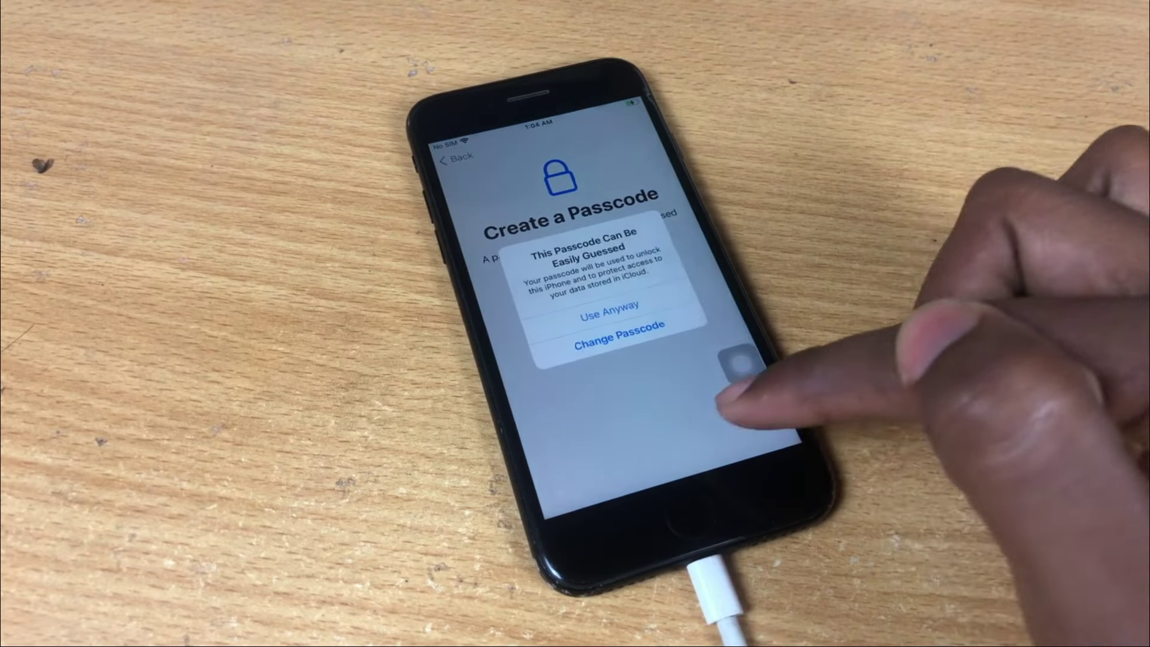
pyautogui.click(610, 310)
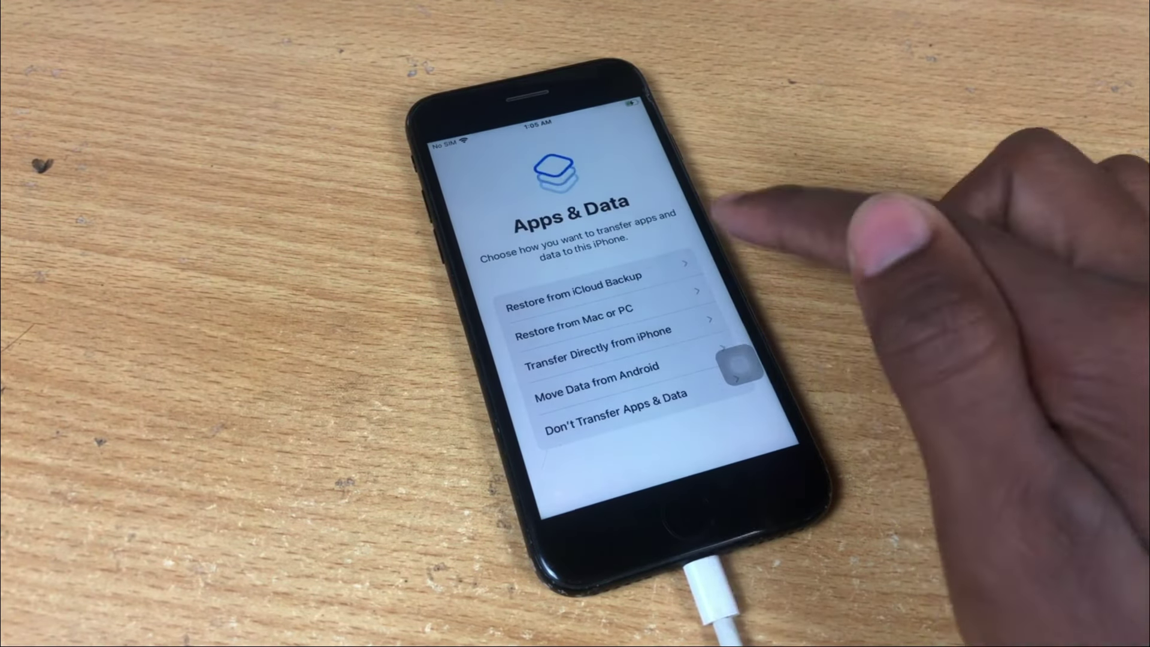
# Skip Apple ID sign-in, choosing to set it up later in Settings.
pyautogui.click(611, 321)
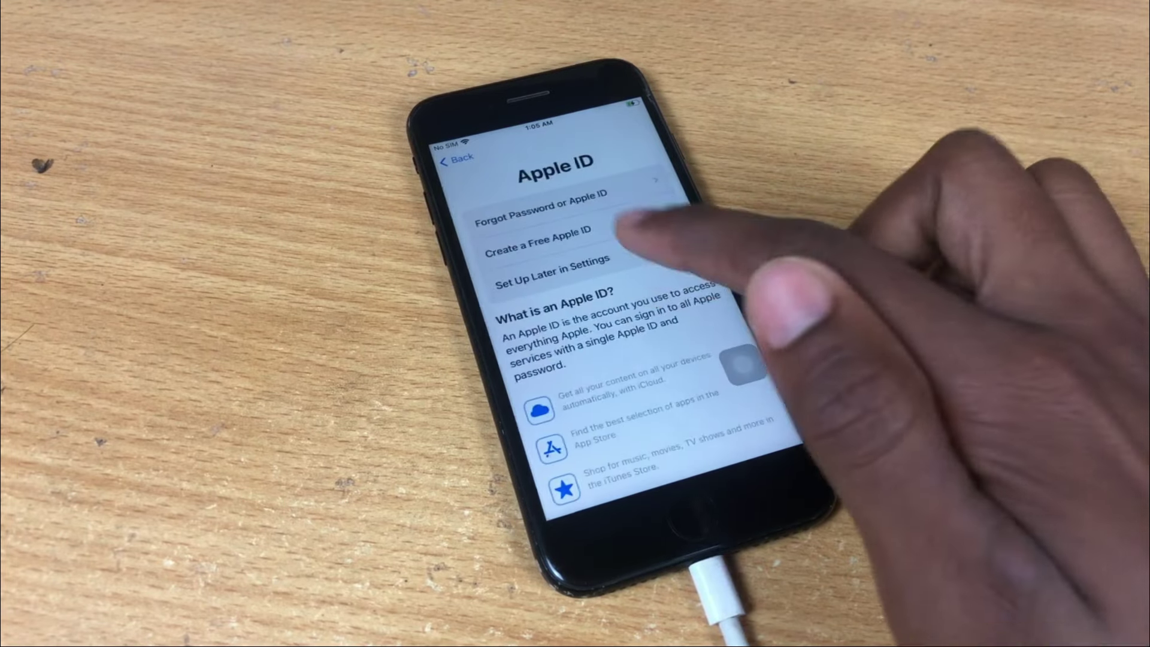
pyautogui.click(553, 268)
pyautogui.click(688, 387)
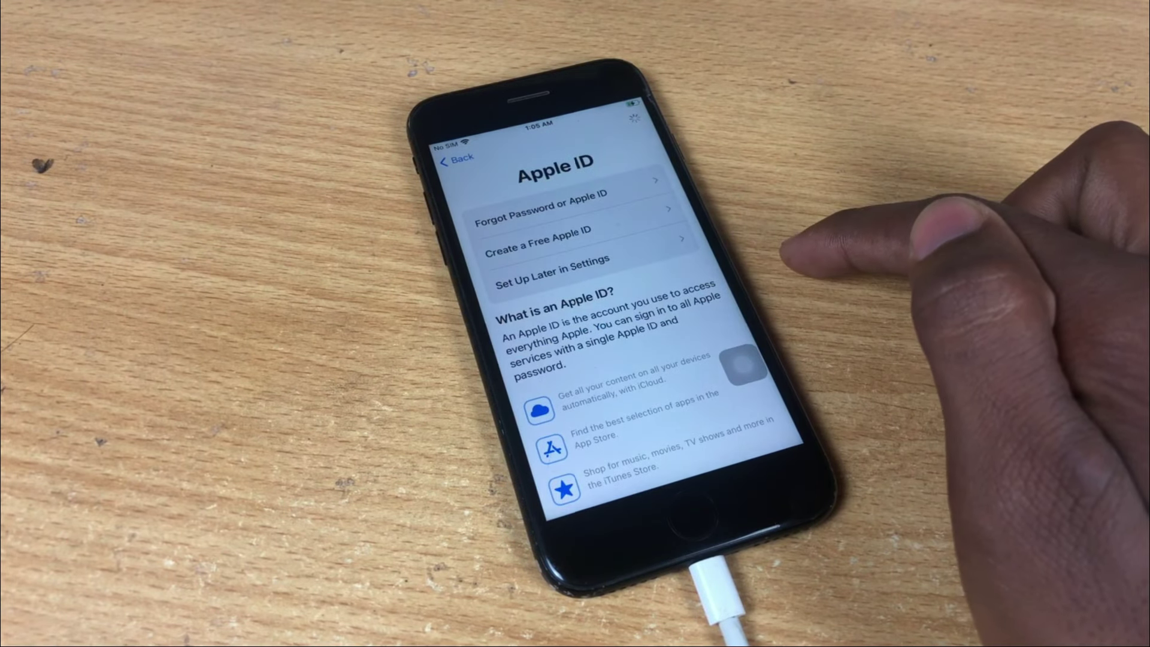
# Agree to the terms, accept express settings, decline app analytics, and leave the welcome screen.
pyautogui.click(632, 131)
pyautogui.click(711, 423)
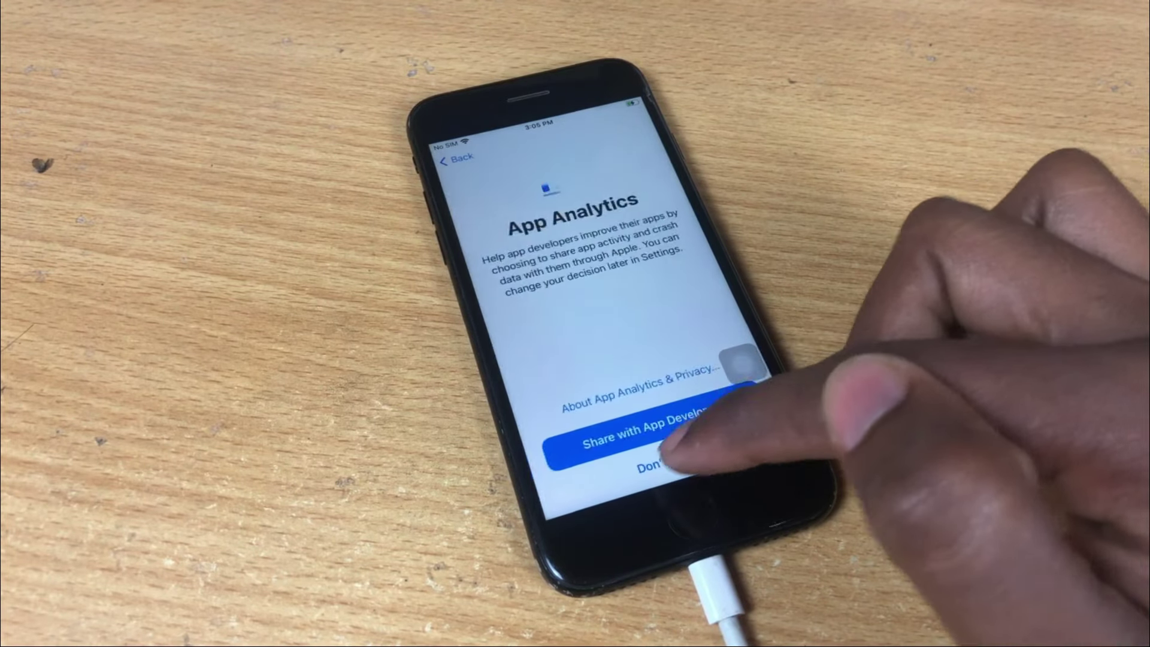
pyautogui.click(656, 427)
pyautogui.click(617, 121)
pyautogui.click(656, 442)
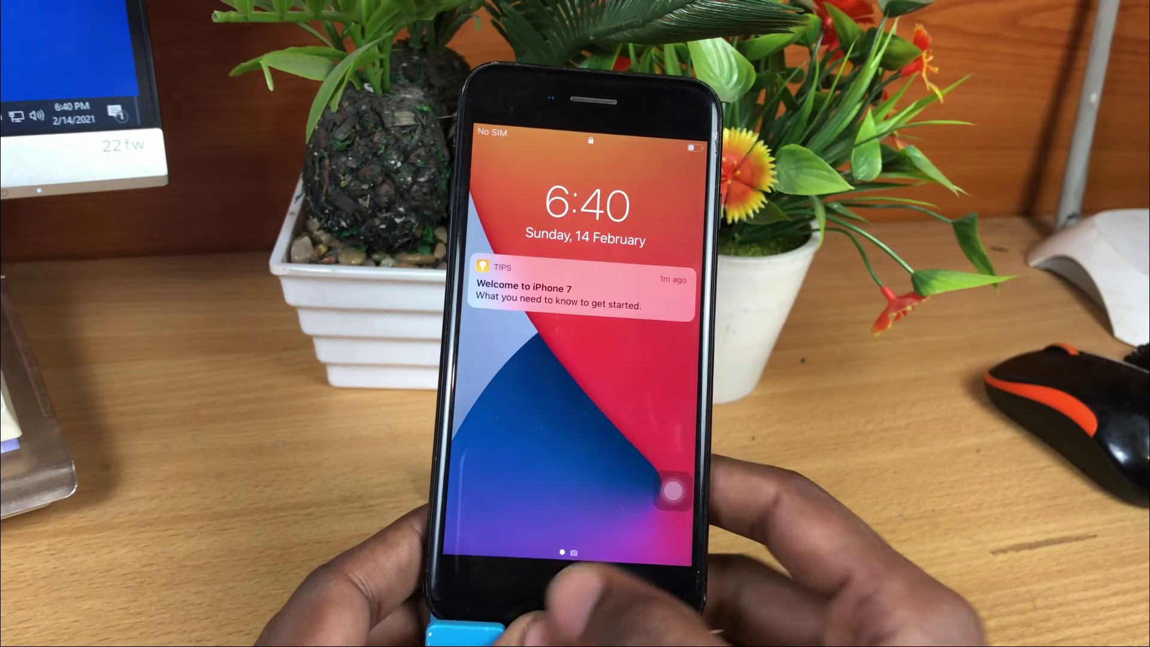
# Unlock the iPhone with its passcode via the AssistiveTouch Home button, then swipe to the next home page.
pyautogui.click(672, 489)
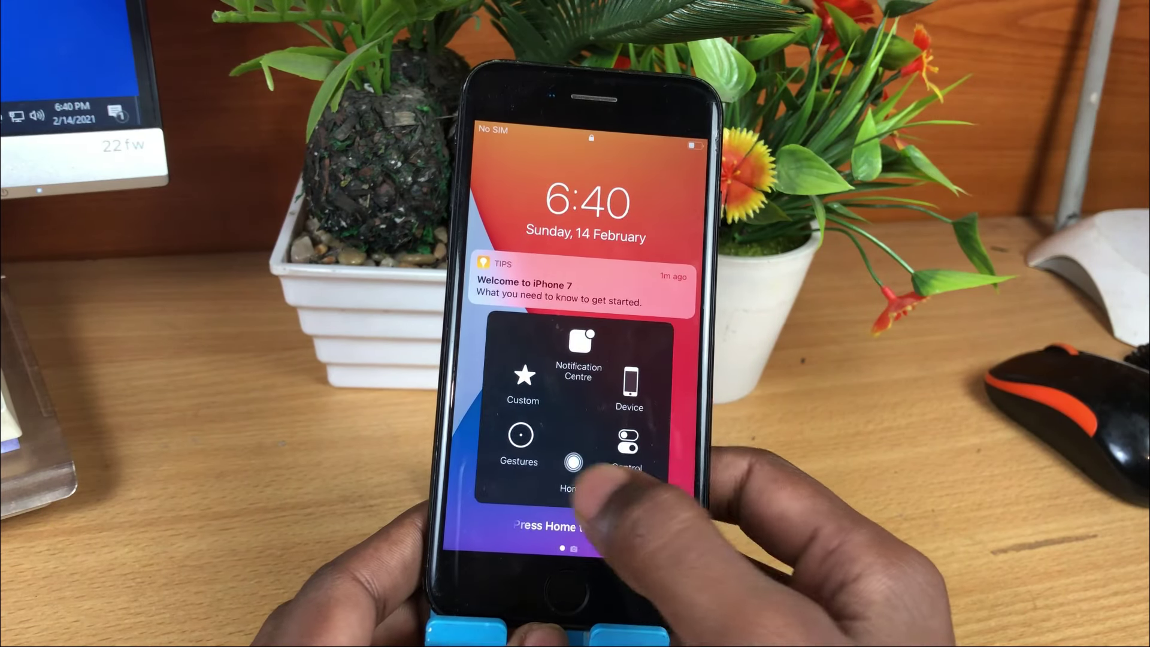
pyautogui.click(570, 462)
pyautogui.click(578, 446)
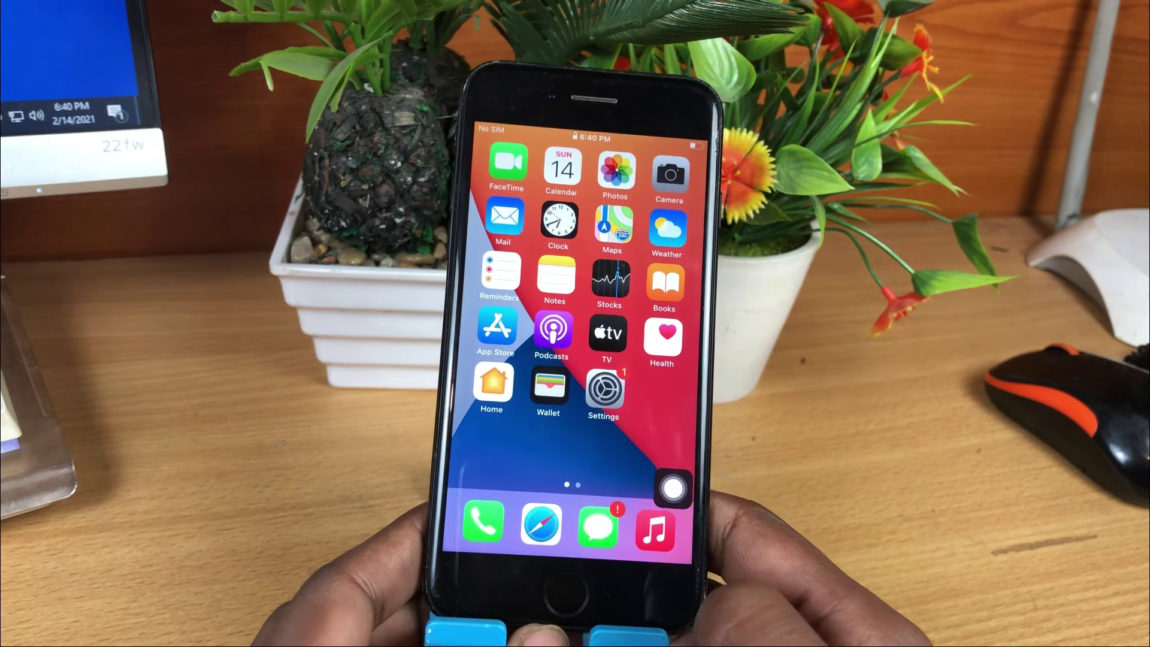
pyautogui.moveTo(630, 485); pyautogui.dragTo(553, 462)
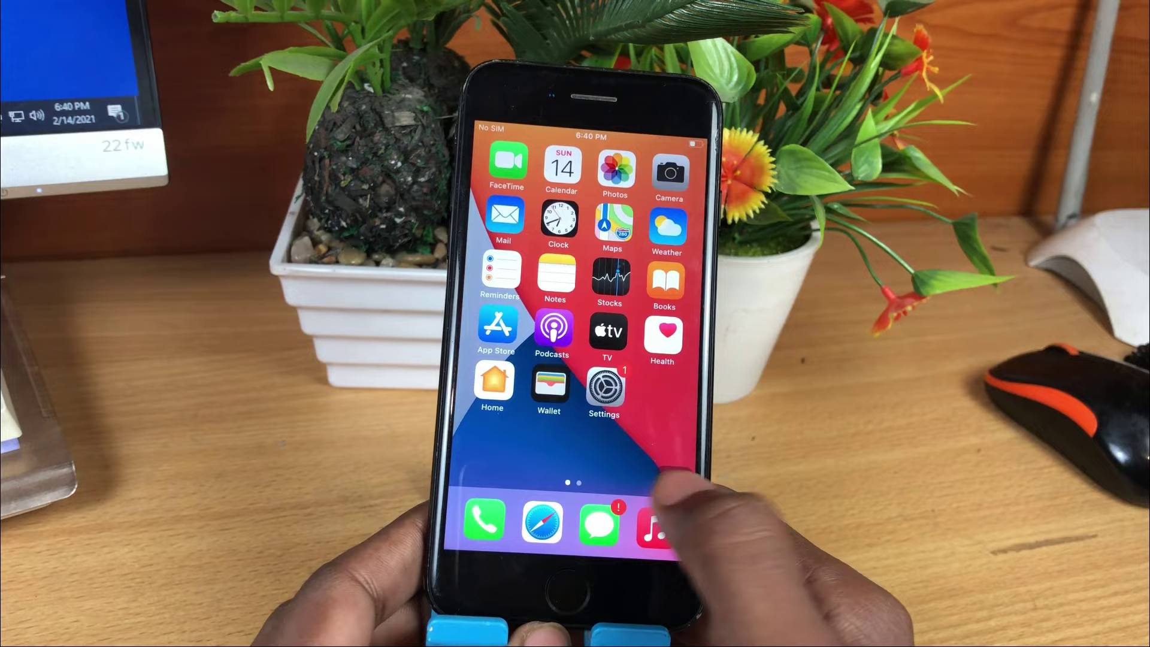